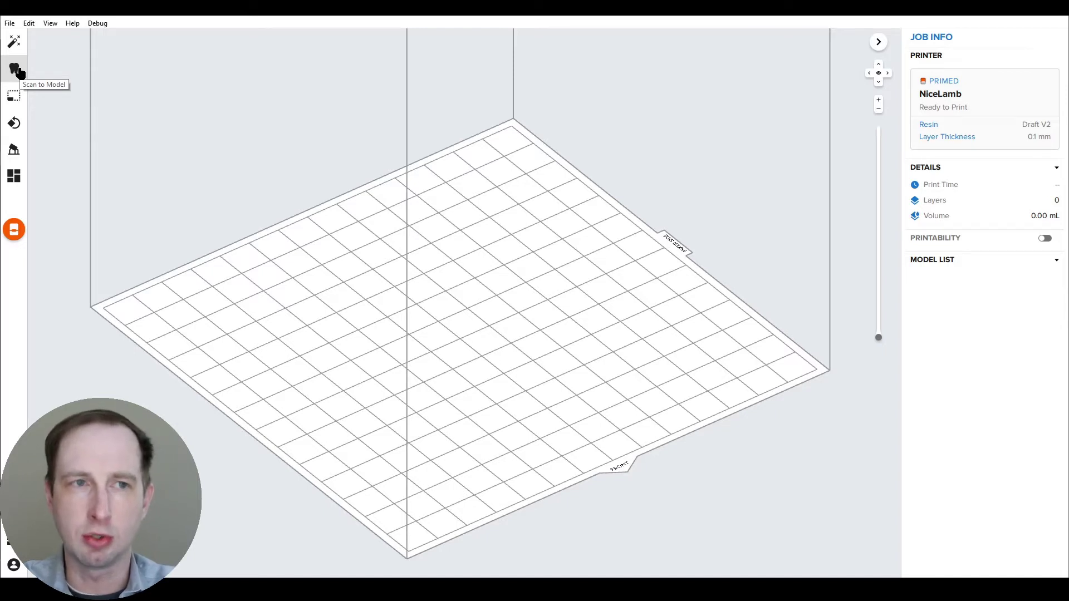
- Import LowerScan.stl through the Scan to Model wizard onto the build platform
left_click(15, 69)
left_click(177, 148)
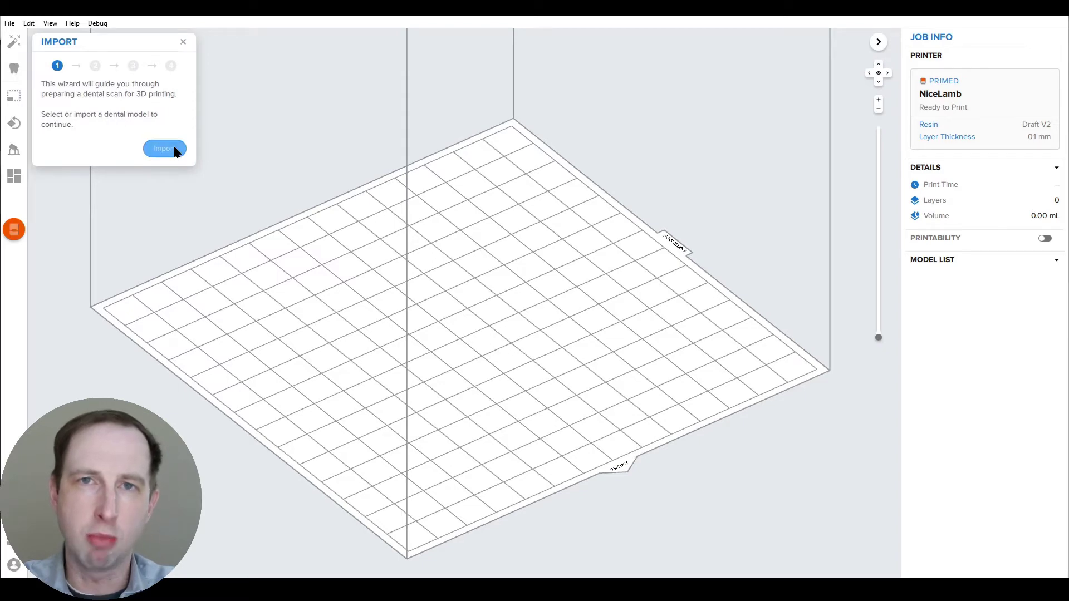
left_click(195, 111)
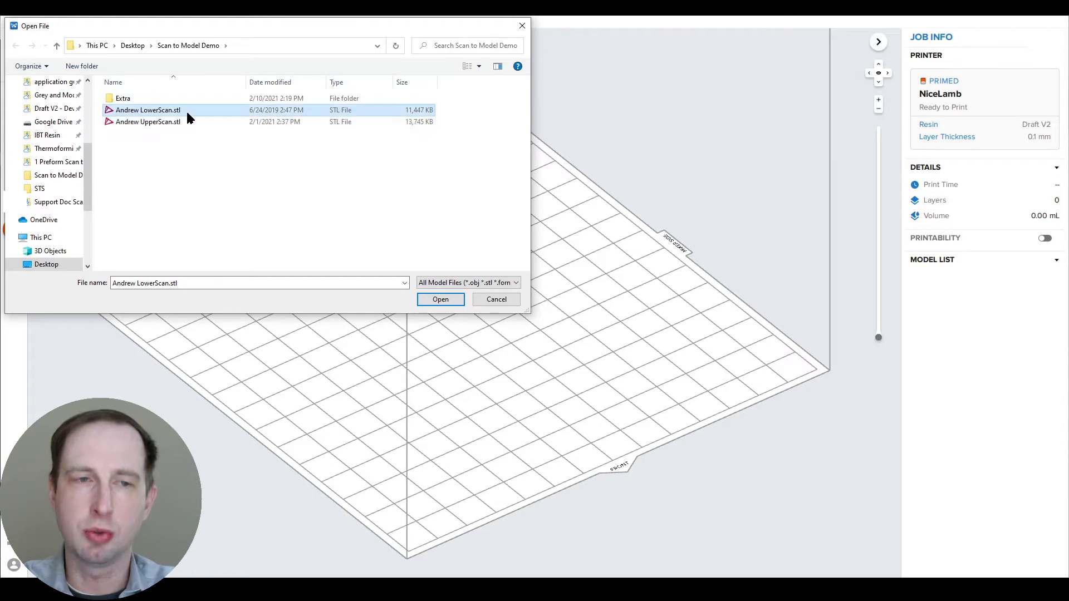
left_click(448, 299)
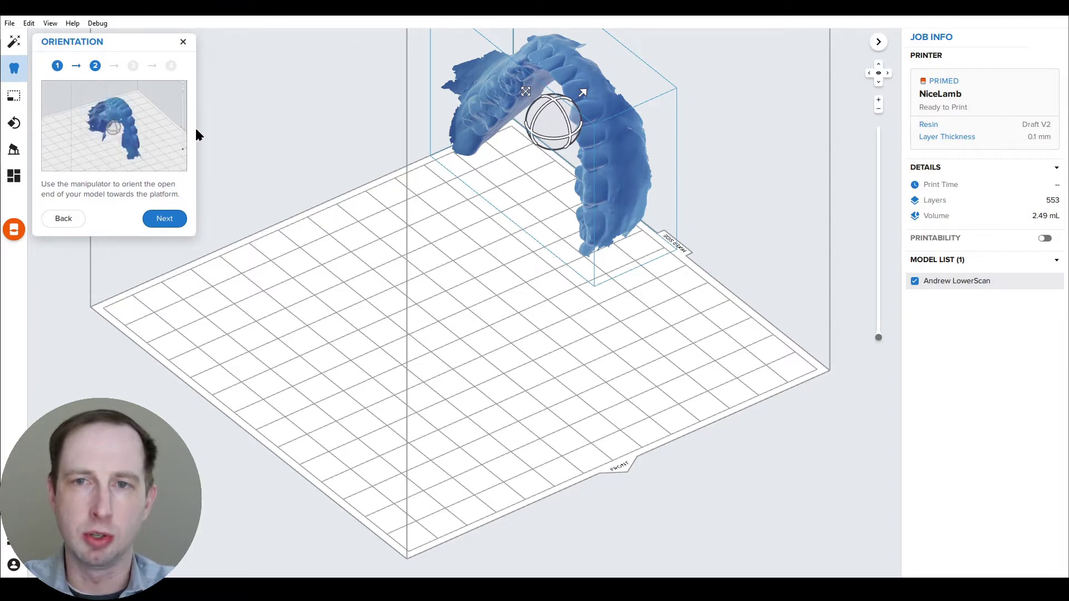
- Rotate the arch so its open side faces down and lies flat over the platform
left_click_drag(489, 173, 468, 322)
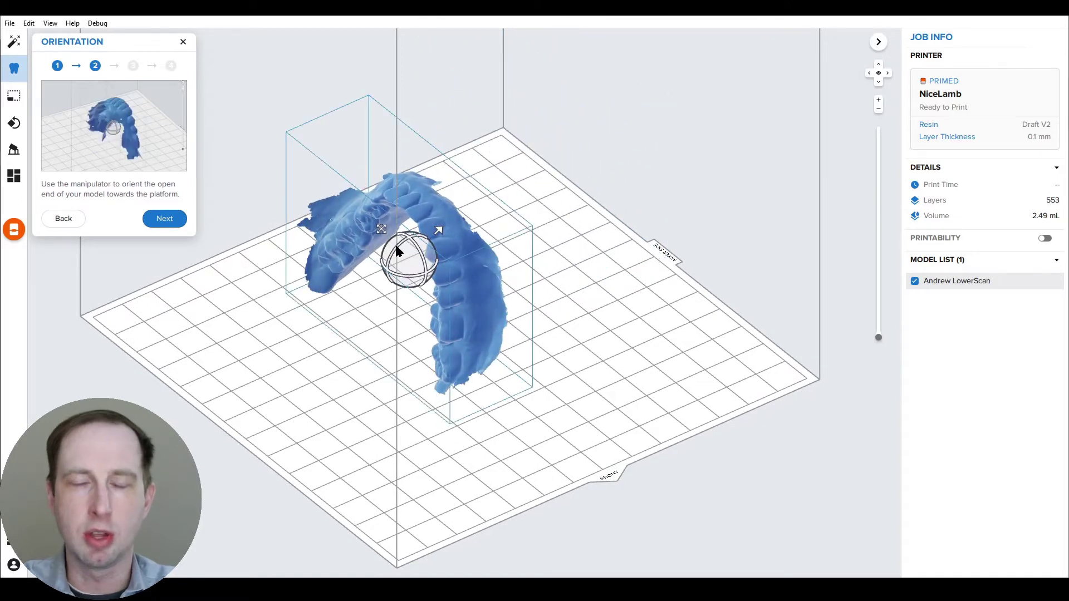
left_click_drag(400, 245, 438, 221)
left_click_drag(582, 292, 492, 276)
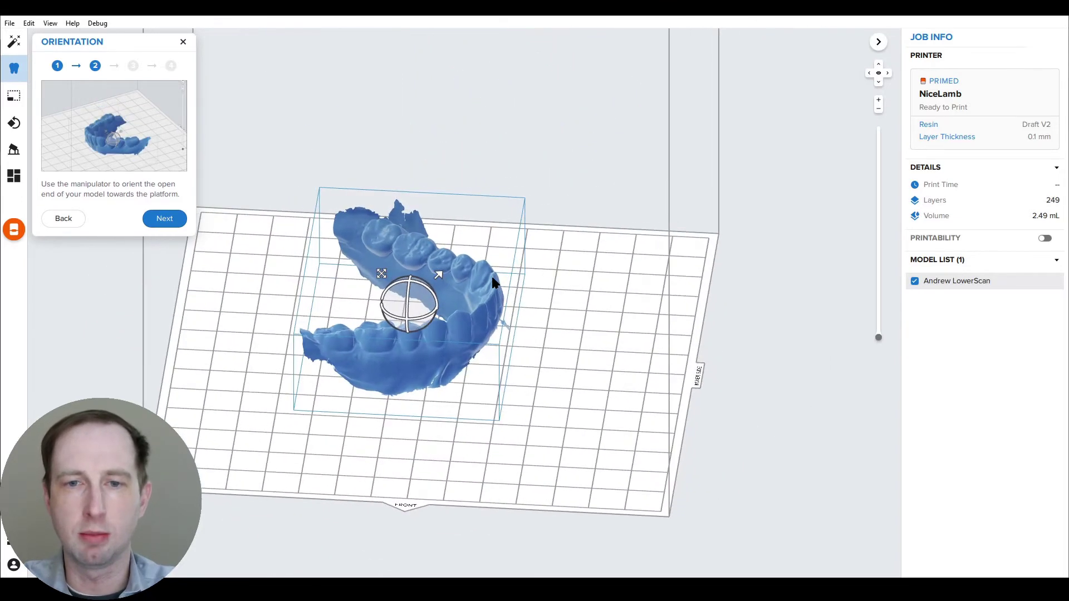
right_click_drag(498, 273, 531, 226)
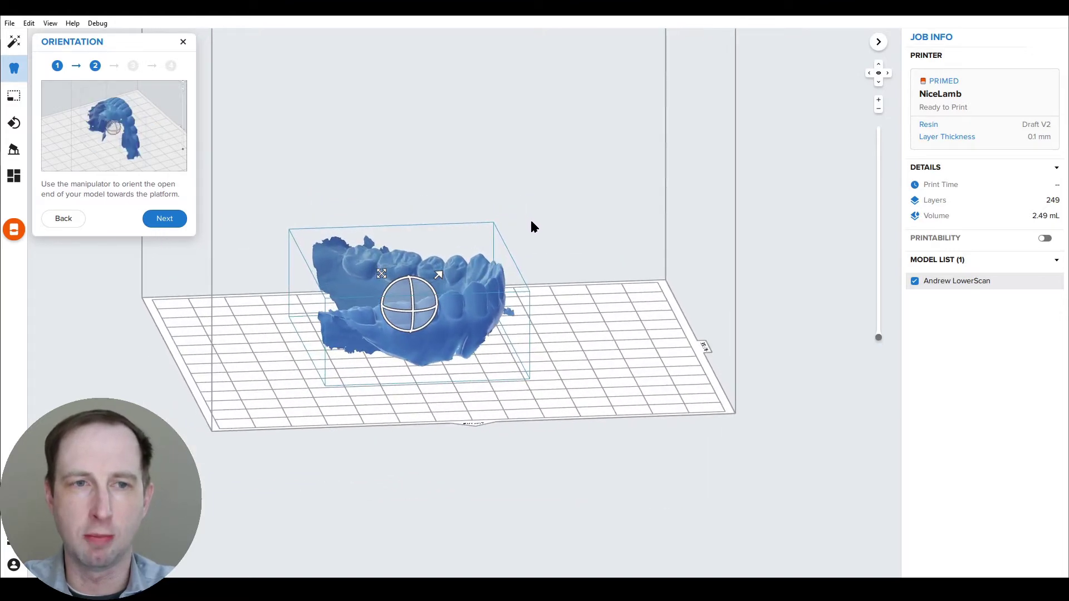
- Level the scan's tilt from front and left side views, cutting the job to 264 layers
left_click(878, 82)
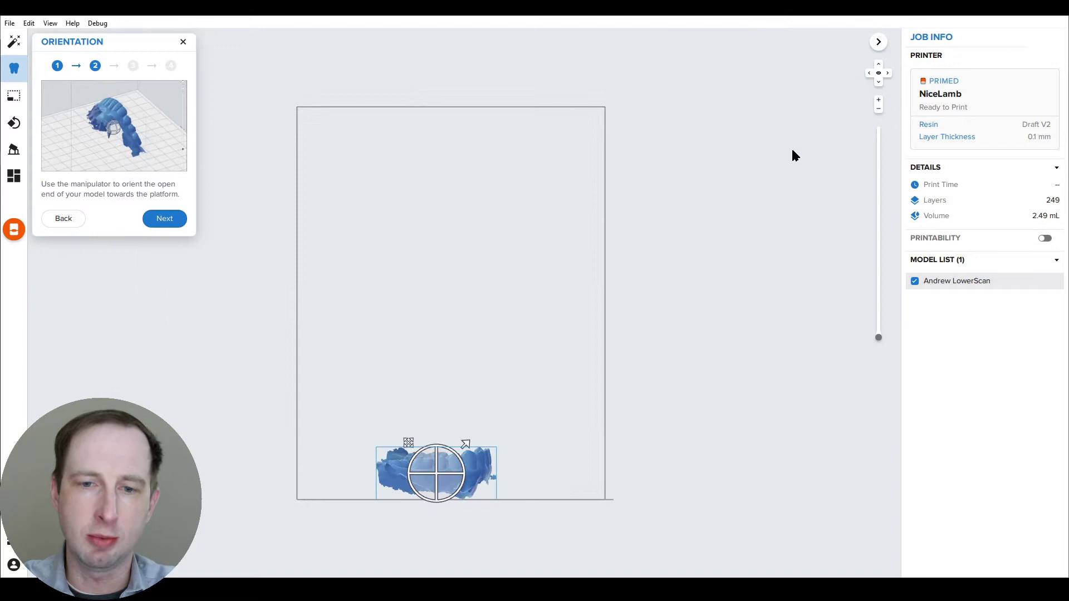
scroll(429, 498, "up", 5)
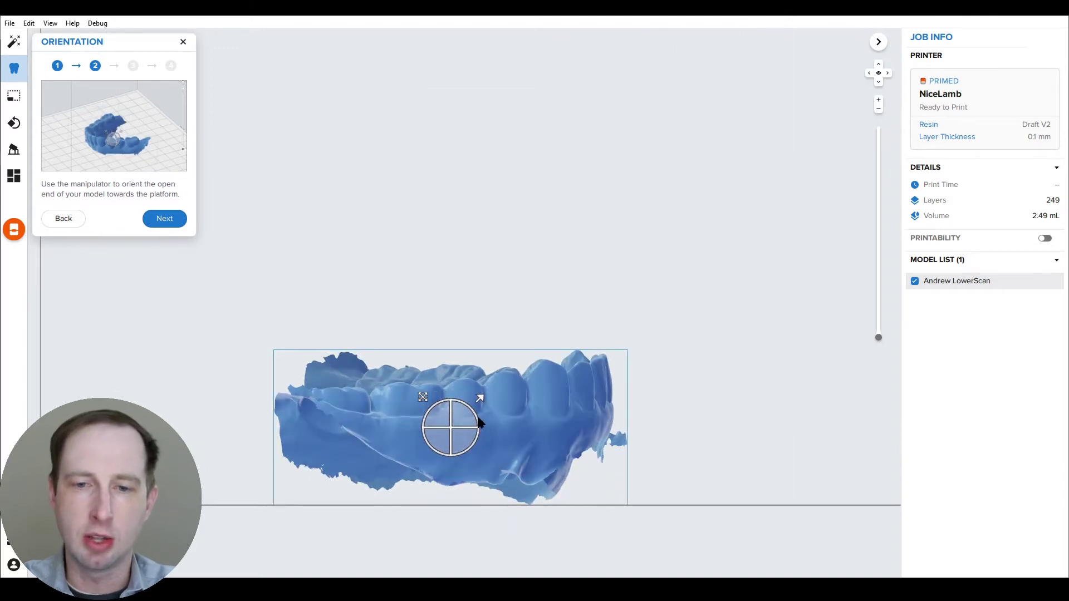
left_click_drag(479, 421, 483, 422)
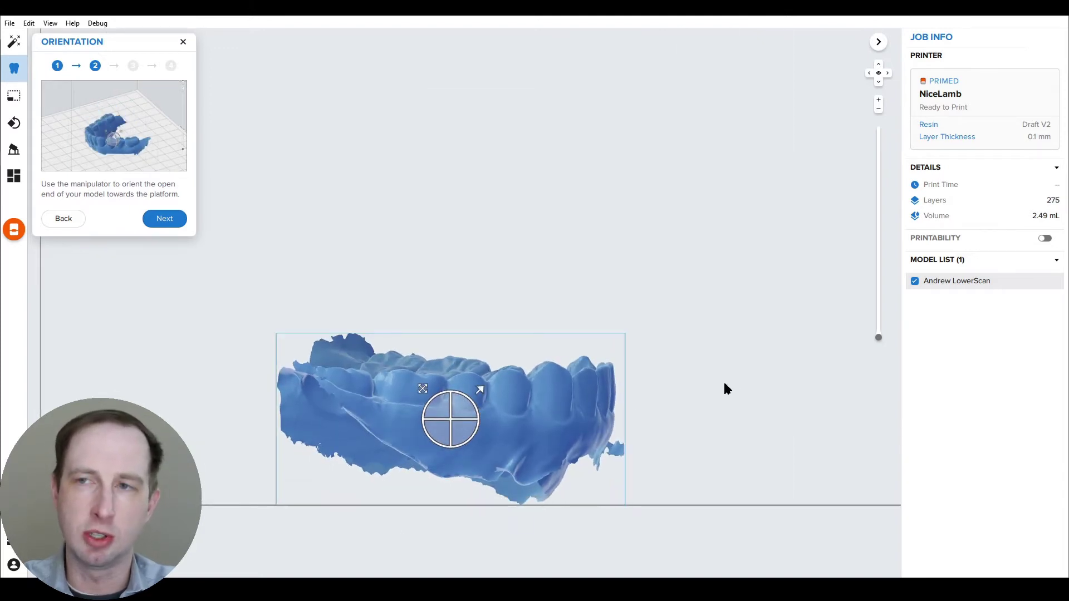
left_click(869, 74)
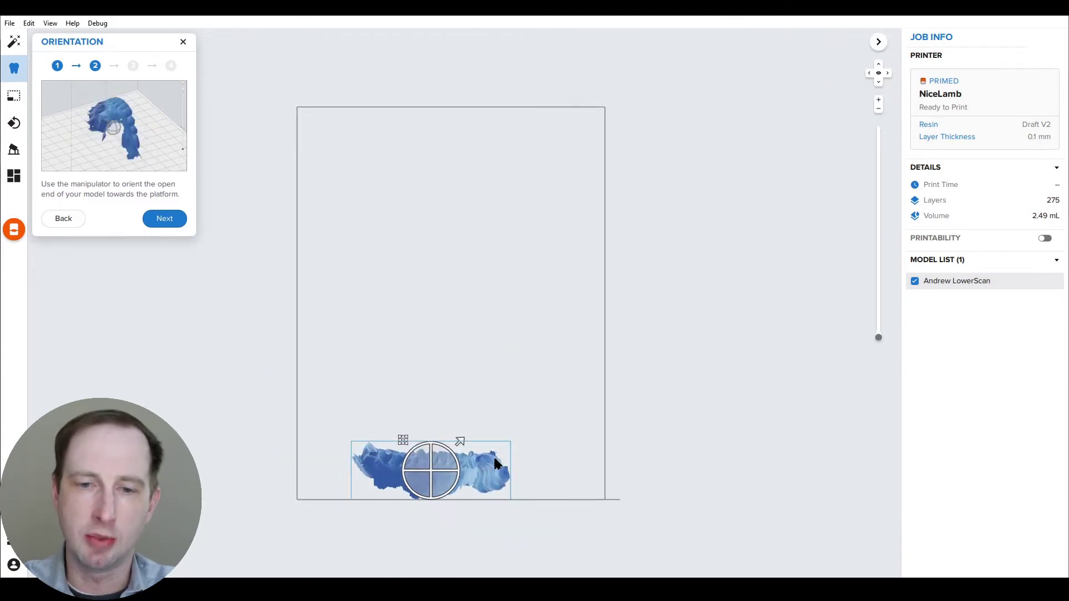
scroll(455, 463, "up", 2)
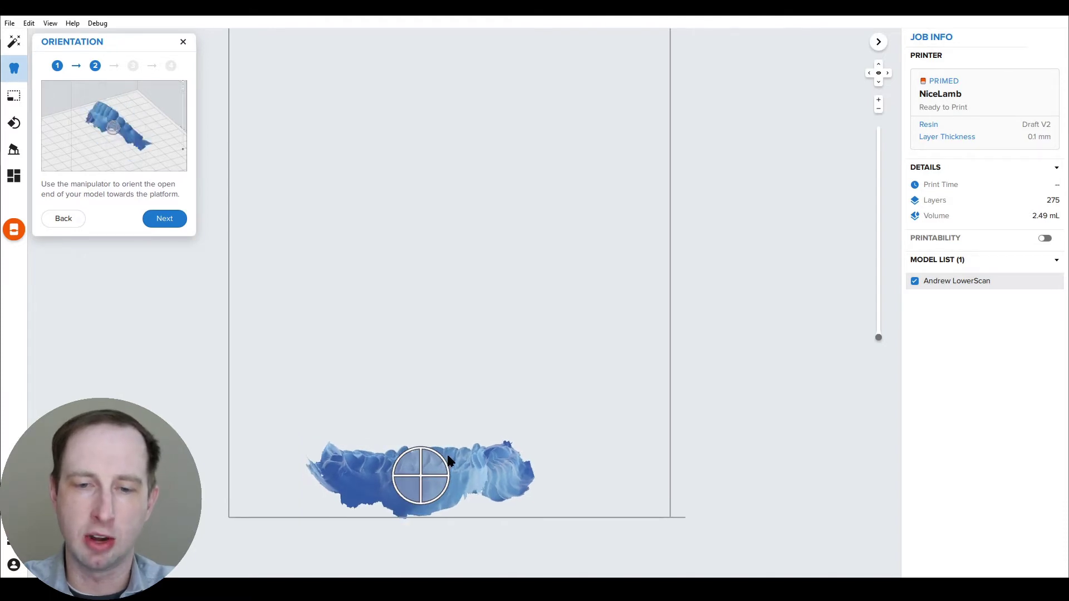
left_click_drag(448, 460, 448, 453)
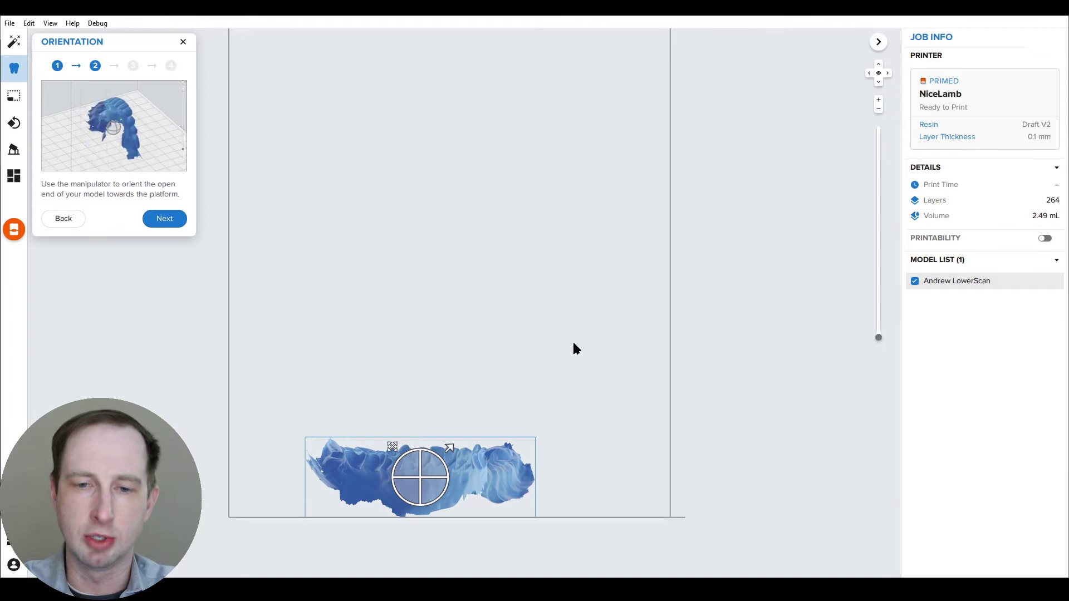
right_click_drag(626, 284, 411, 362)
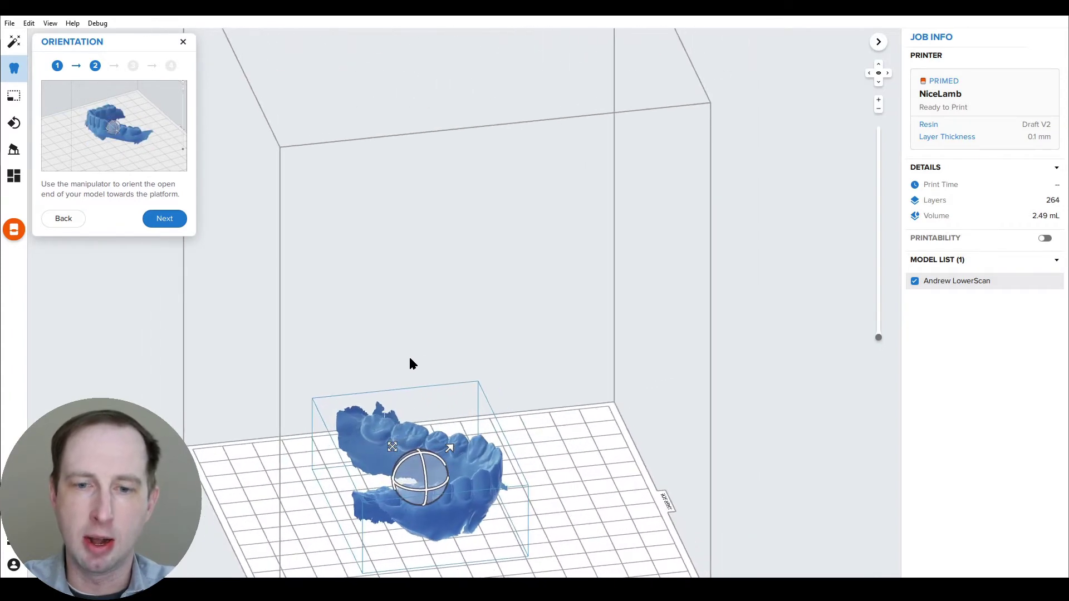
right_click_drag(594, 291, 577, 341)
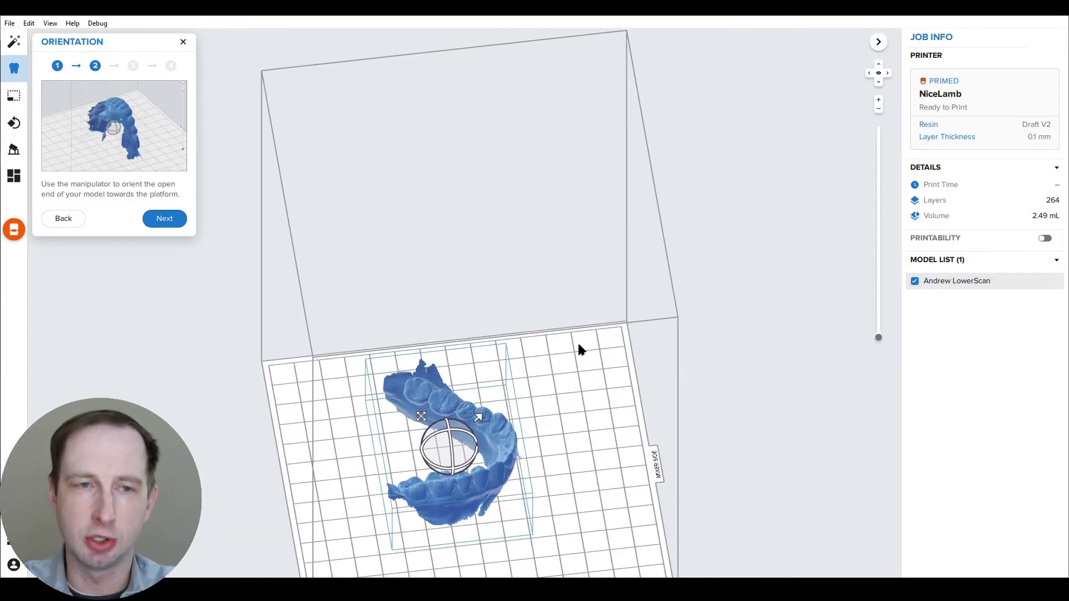
- Set the Trim Plane Position to 12.58 mm through the arch base and confirm the trim
left_click(160, 229)
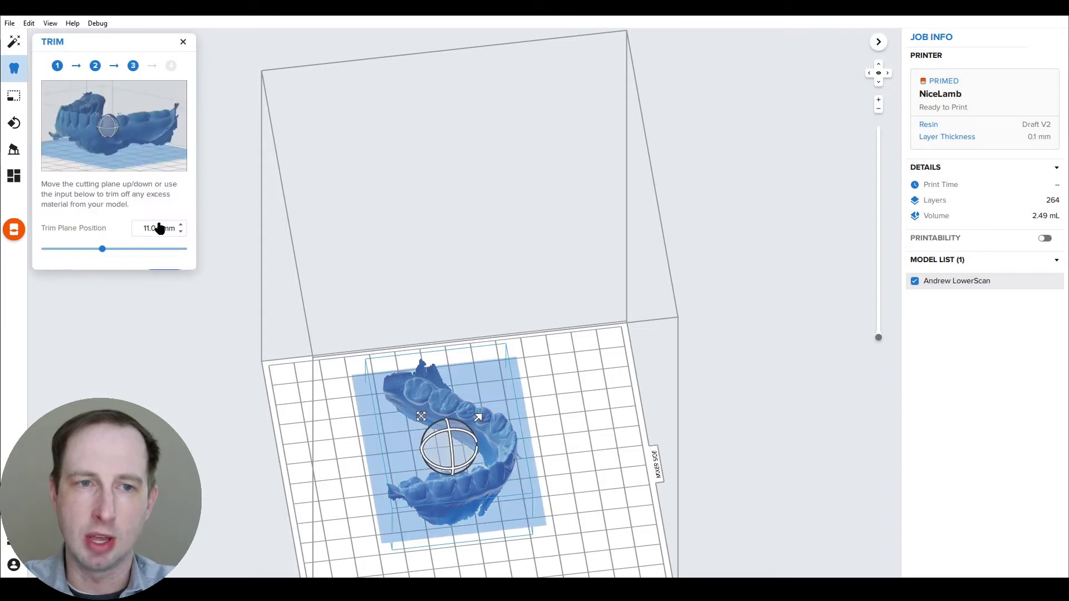
left_click_drag(105, 249, 40, 251)
right_click_drag(473, 345, 315, 317)
scroll(413, 542, "up", 10)
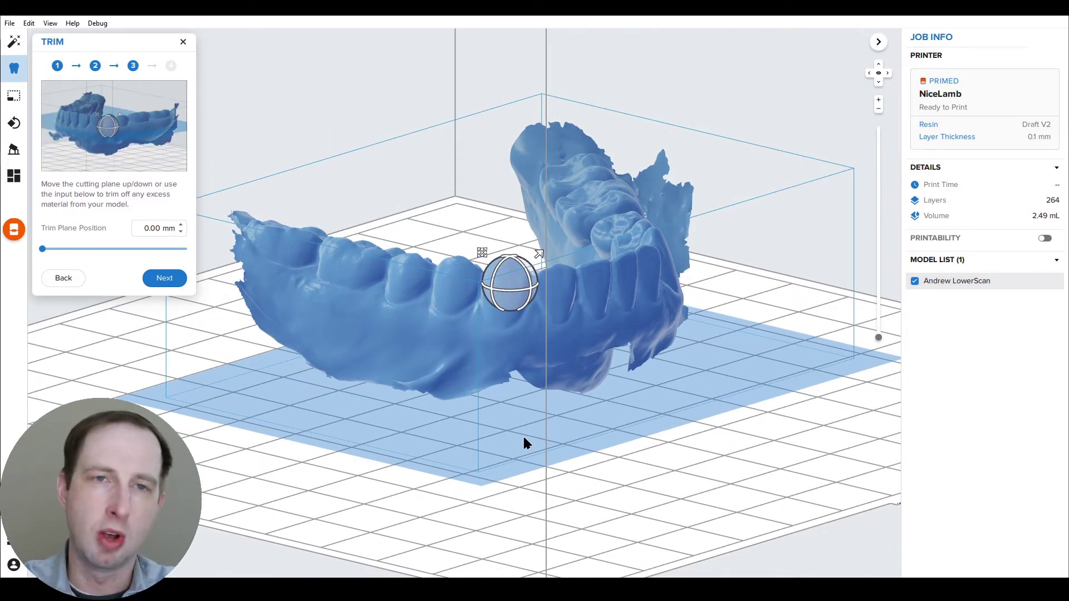
mouse_move(524, 438)
middle_mouse_down()
mouse_move(358, 444)
mouse_move(467, 440)
mouse_move(512, 450)
middle_mouse_up()
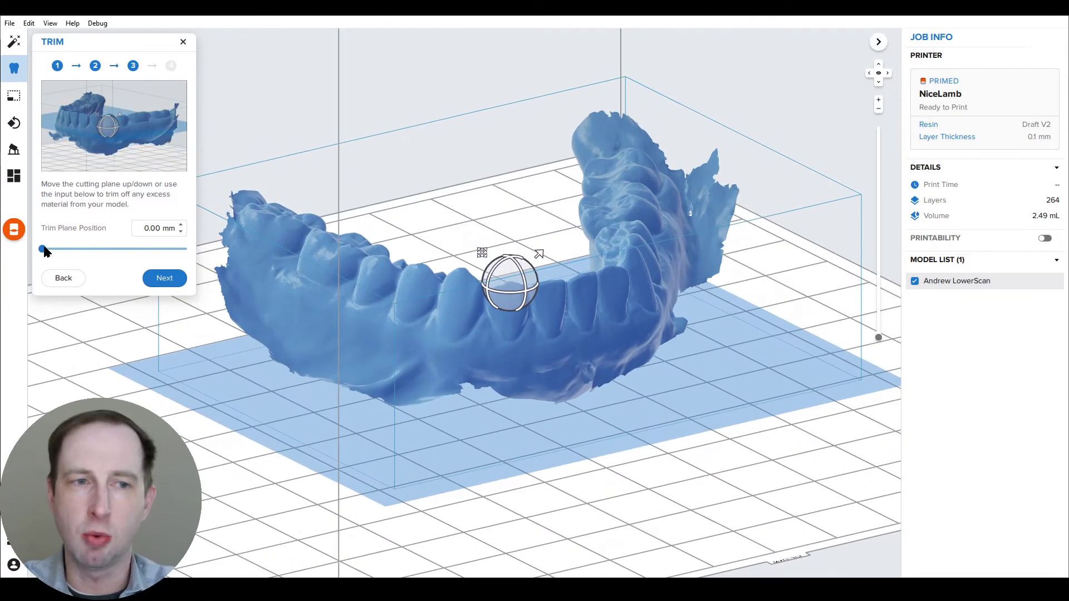
left_click_drag(42, 248, 110, 249)
middle_click_drag(701, 305, 477, 313)
right_click_drag(476, 308, 709, 322)
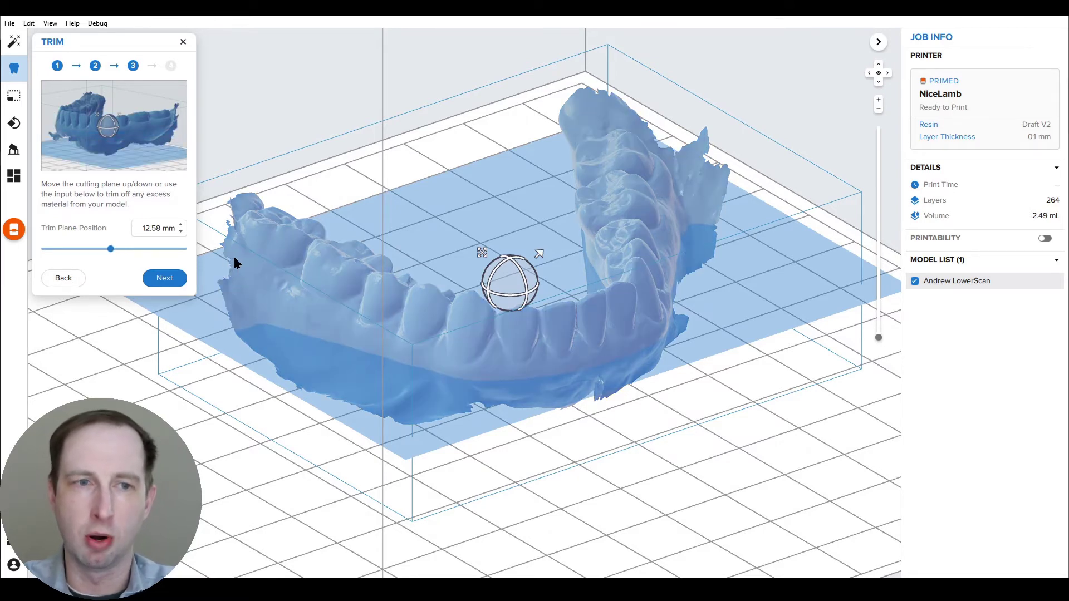
left_click(170, 285)
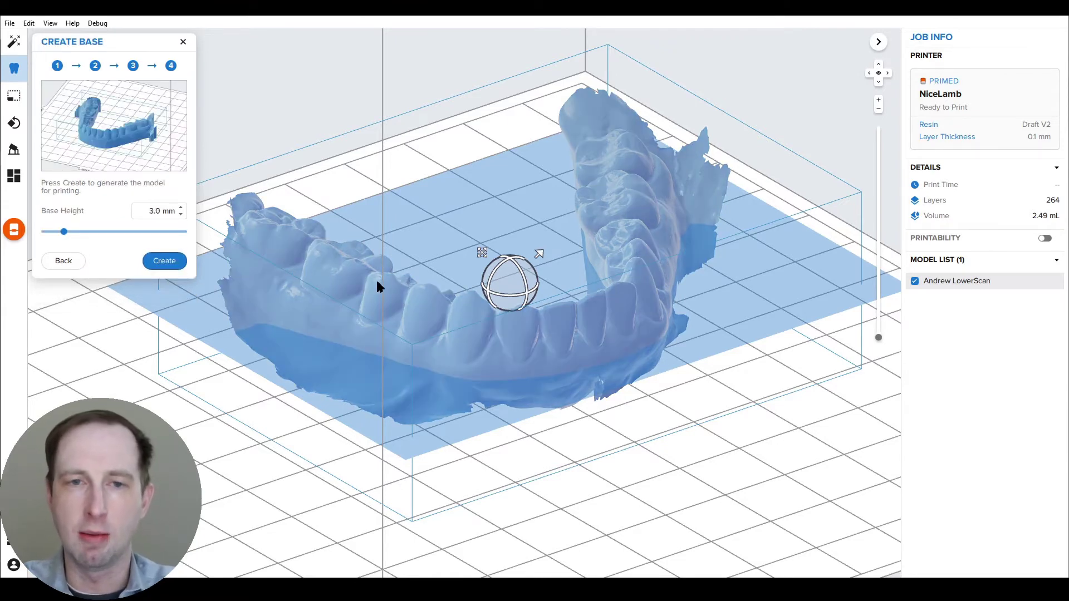
- Set the Base Height to 3 mm
right_click_drag(372, 354, 384, 336)
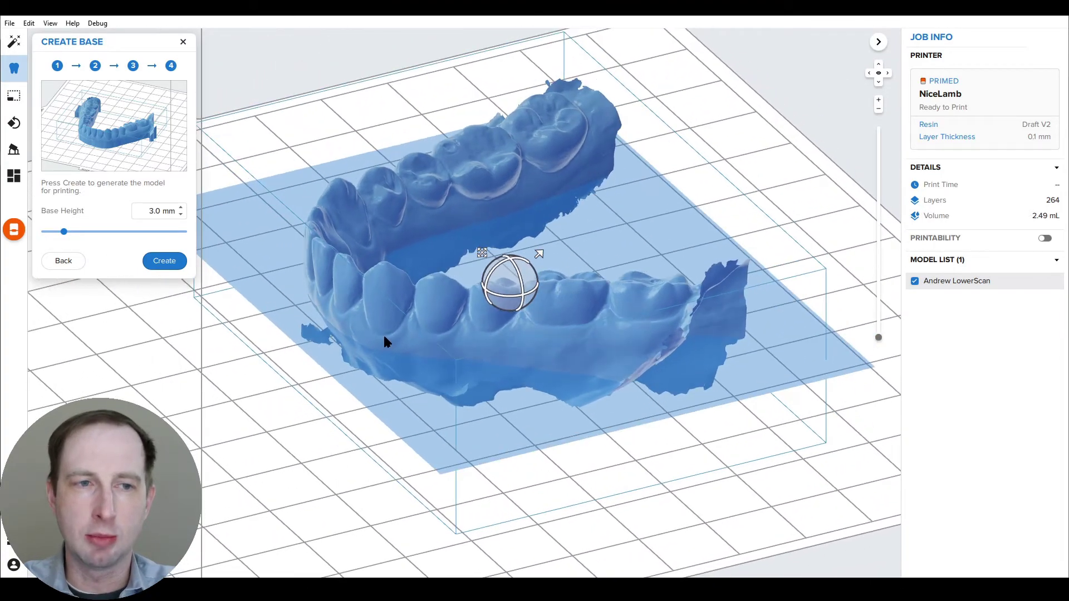
left_click_drag(65, 233, 35, 239)
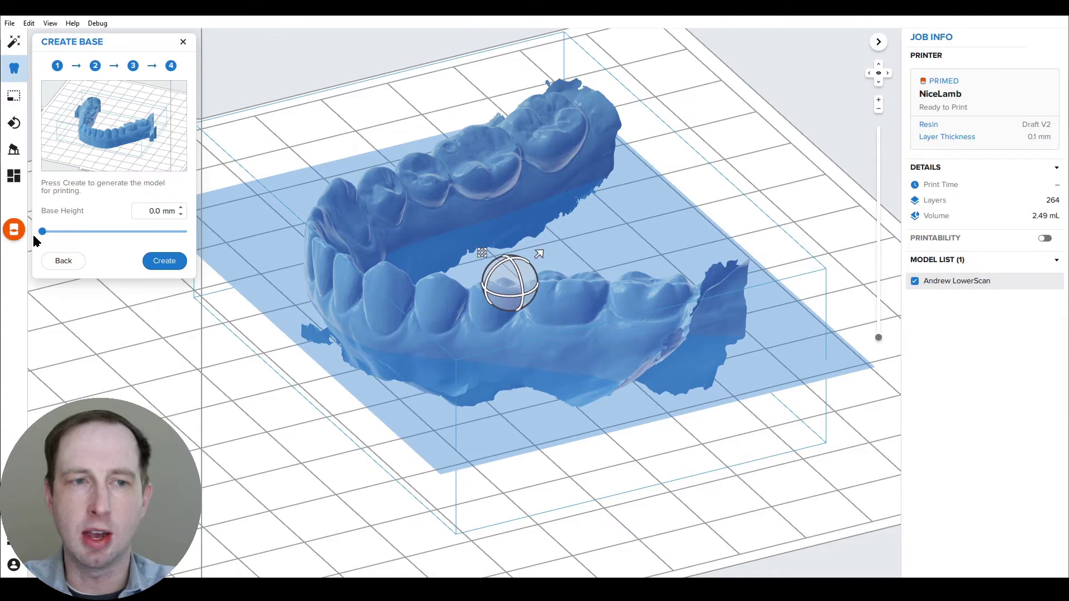
right_click_drag(359, 332, 503, 379)
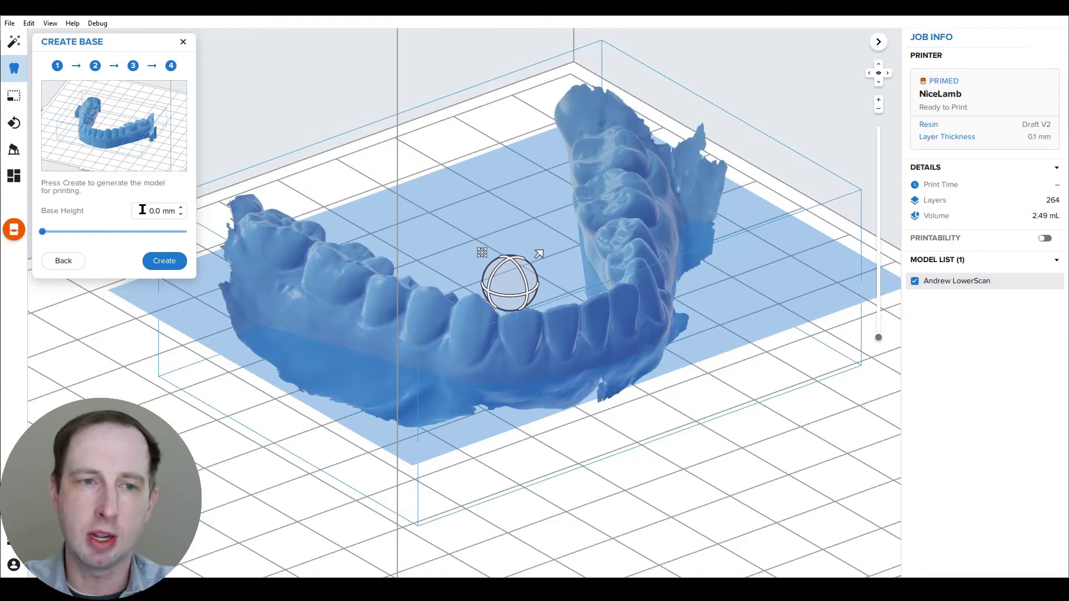
left_click(161, 210)
type("3")
key("Return")
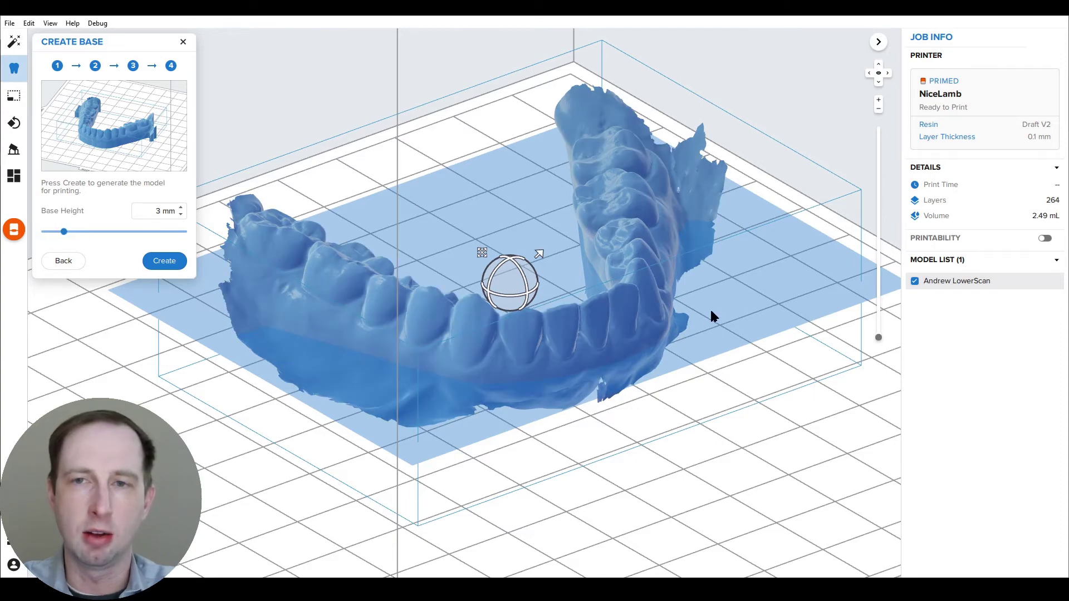
- Check the model and create the 3 mm base, giving 160 layers and 12.60 mL
right_click_drag(712, 315, 640, 280)
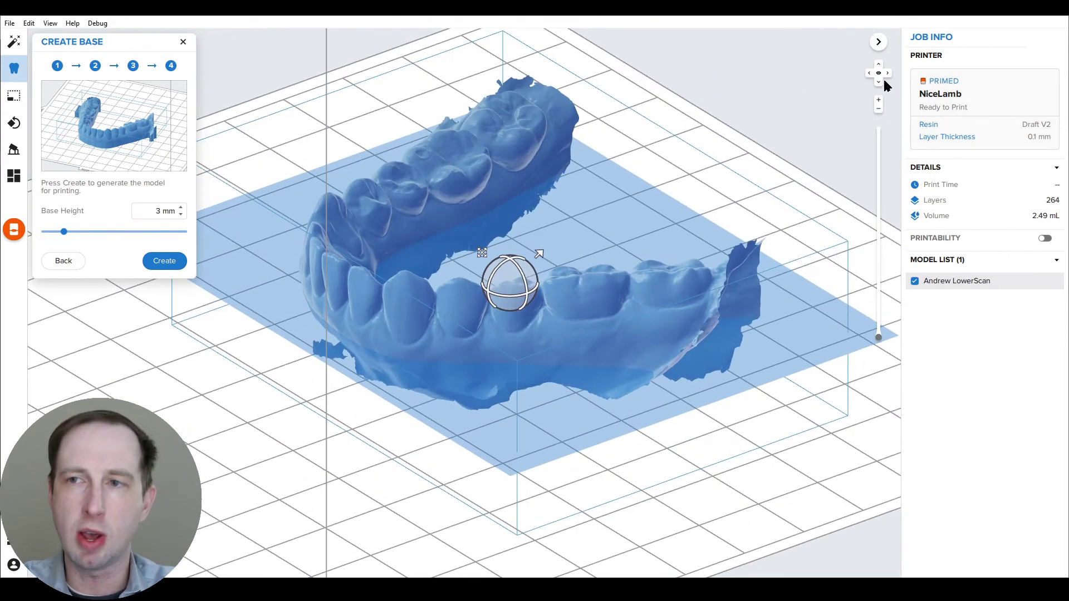
left_click(879, 82)
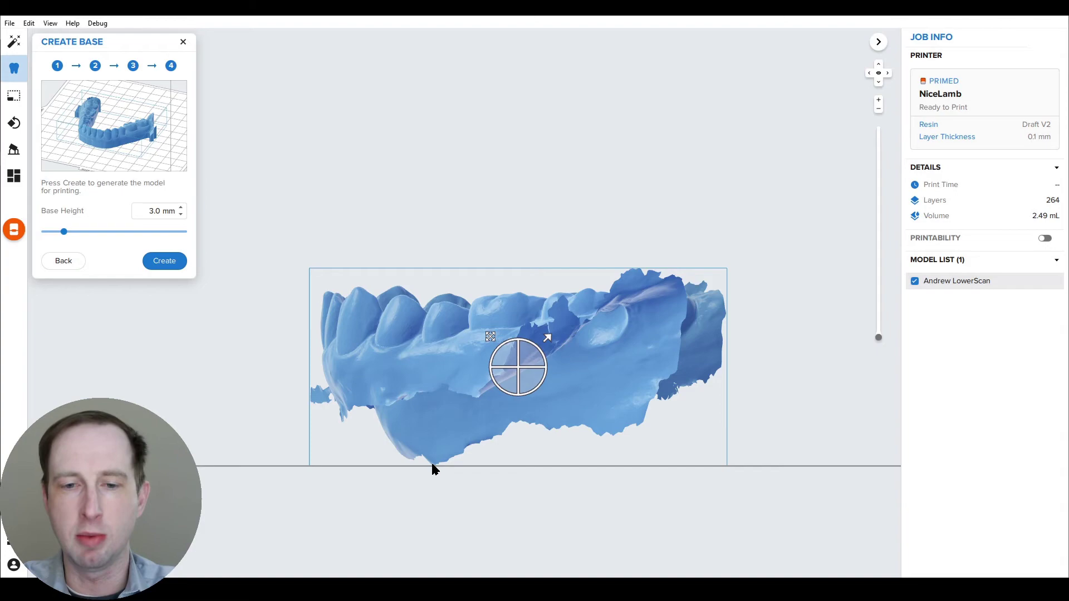
right_click_drag(437, 504, 607, 496)
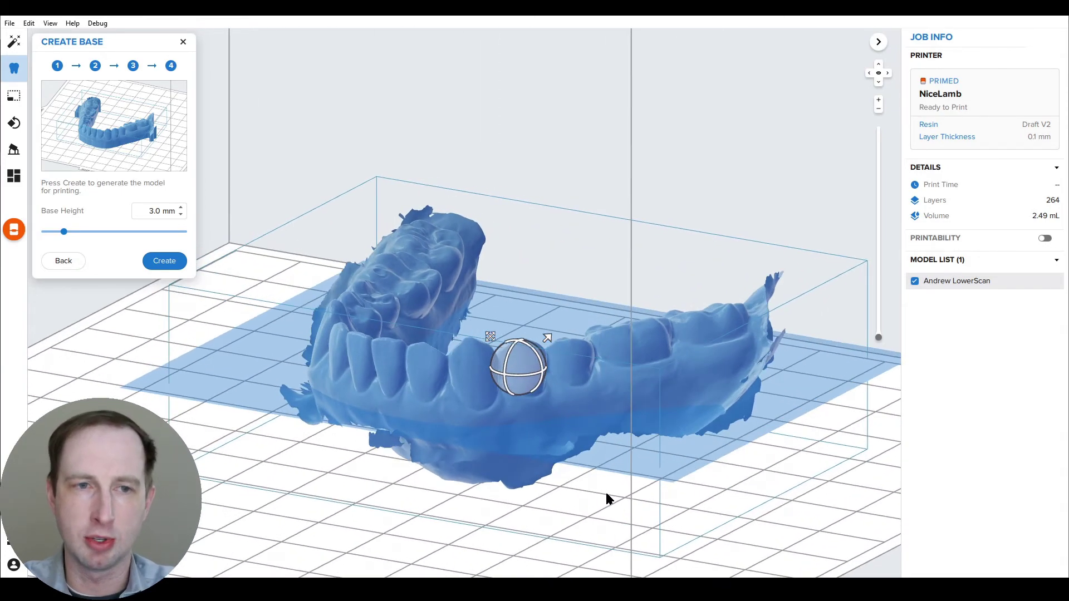
right_click_drag(411, 326, 509, 352)
left_click(161, 262)
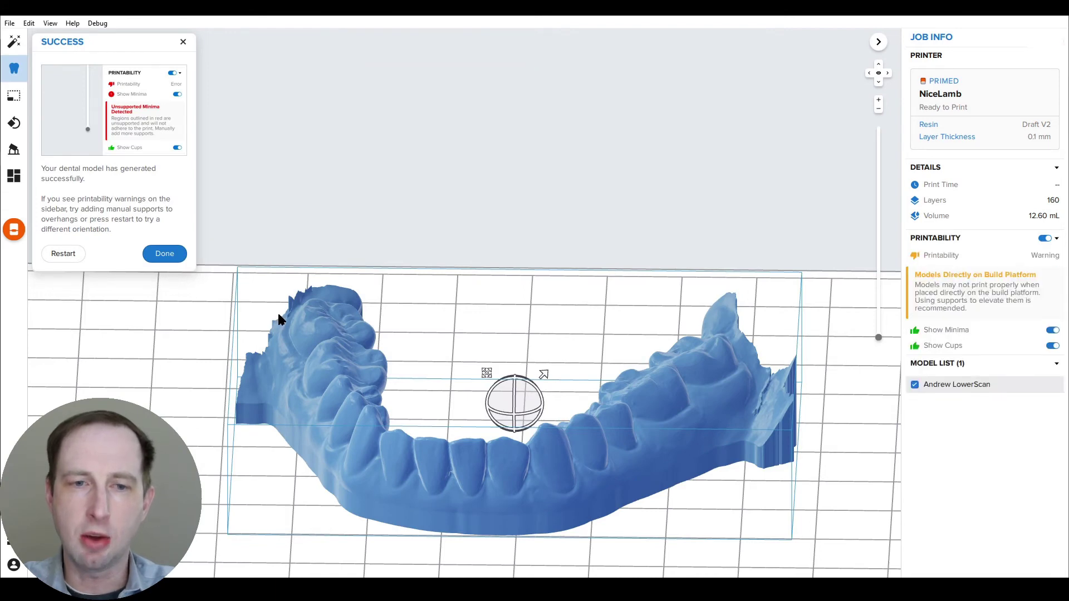
right_click_drag(278, 313, 462, 335)
left_click(155, 257)
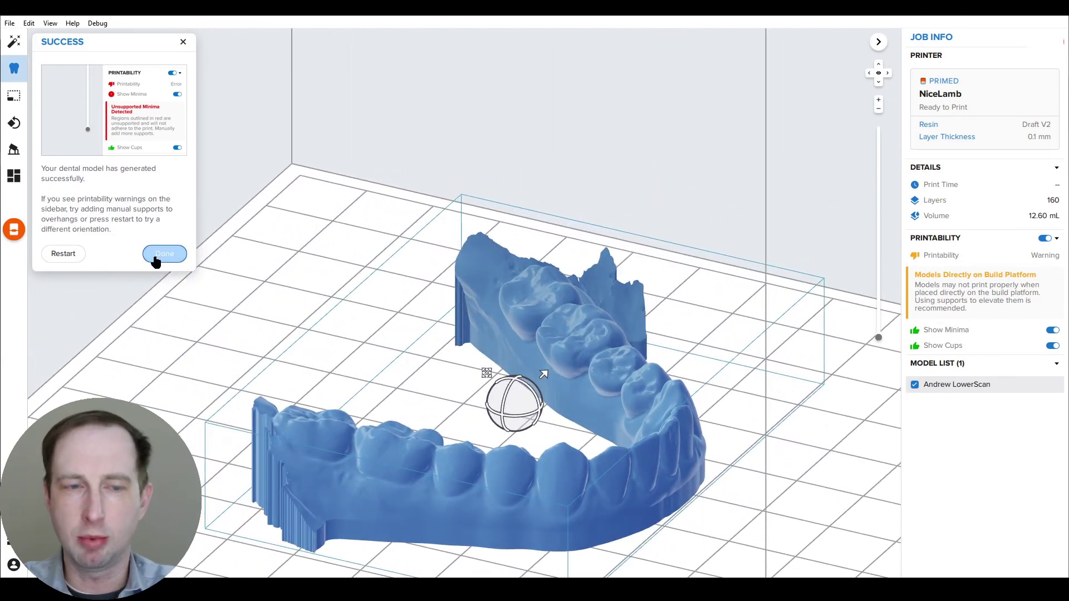
right_click_drag(250, 296, 535, 385)
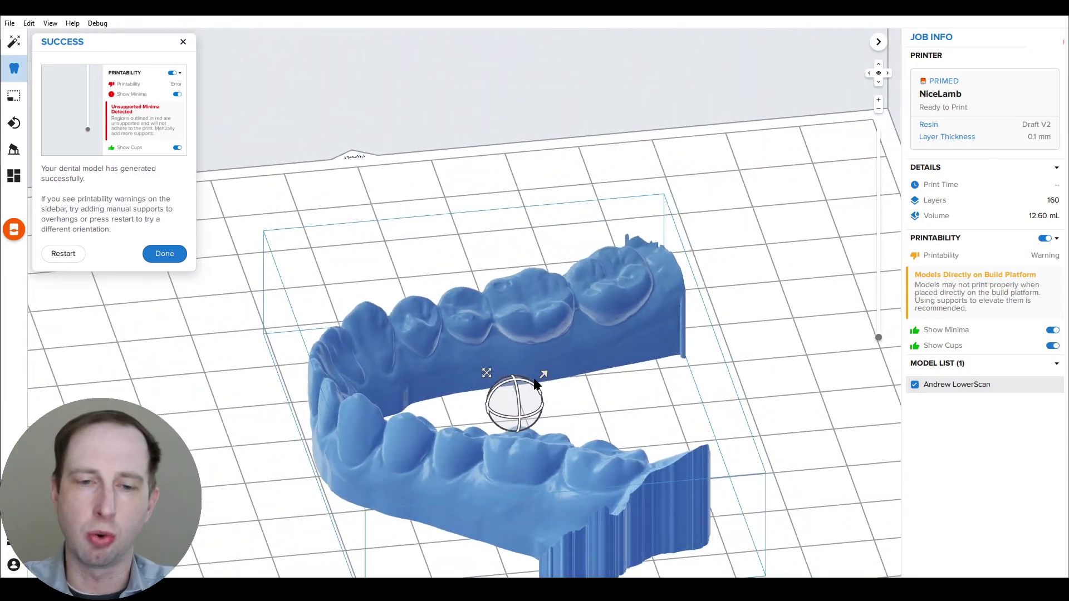
right_click_drag(439, 406, 455, 345)
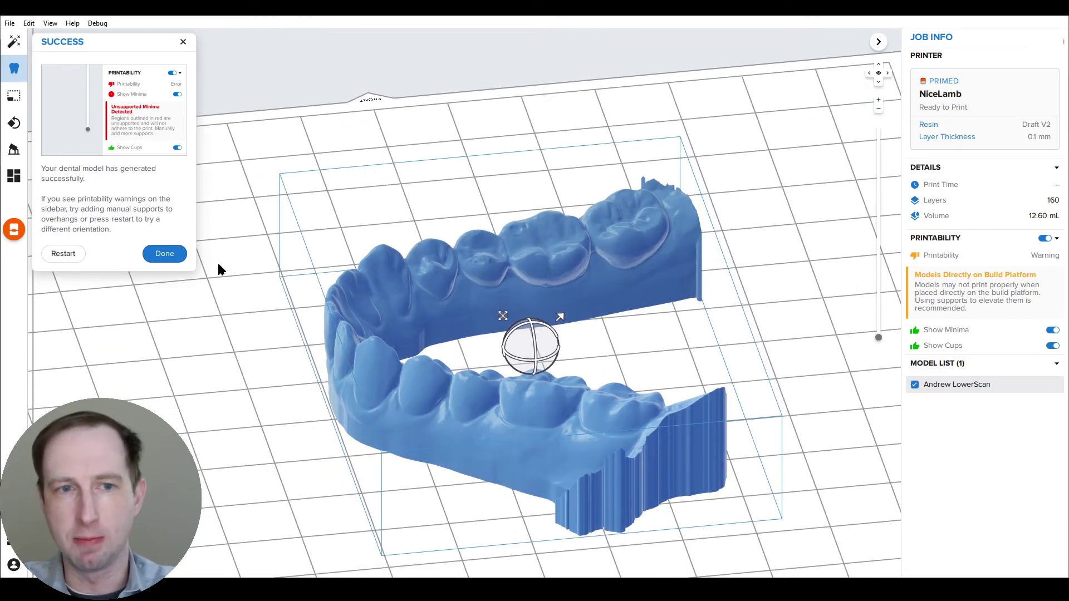
- Dismiss the base success message and turn the model onto its side
left_click(176, 262)
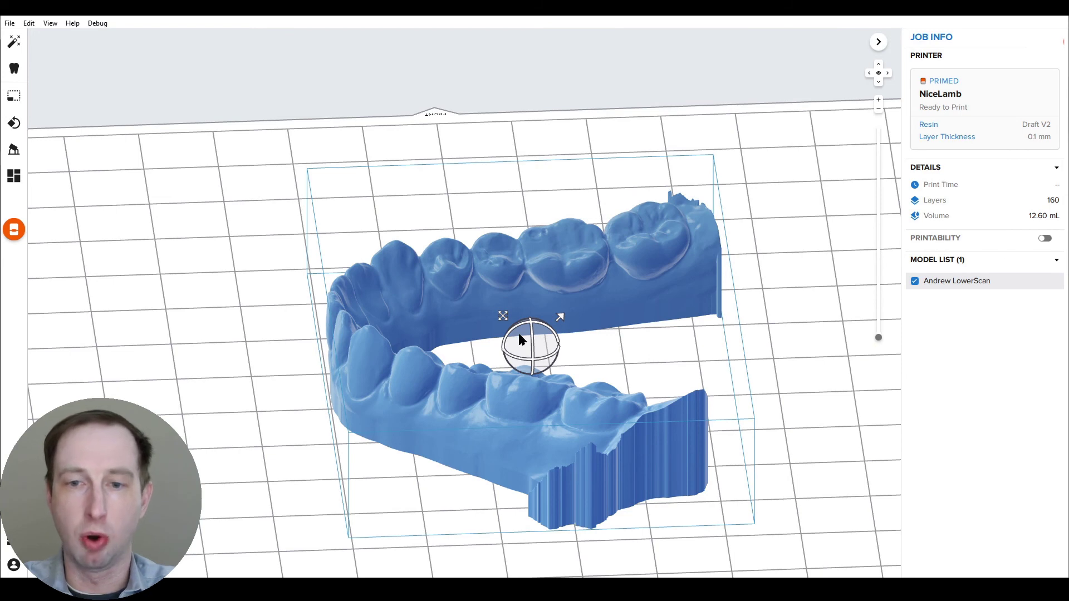
left_click_drag(519, 334, 575, 329)
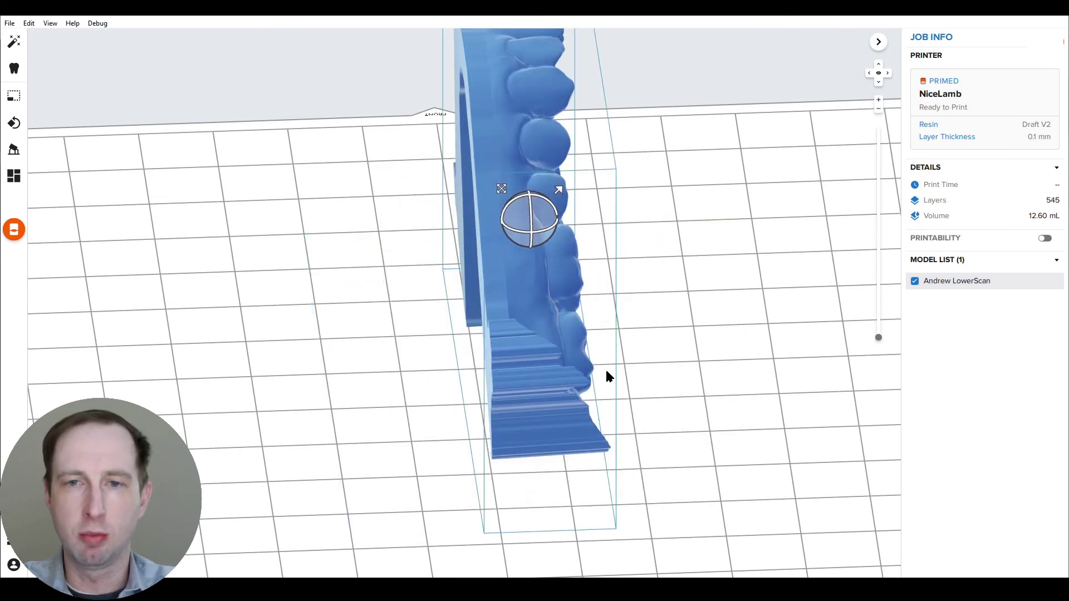
right_click_drag(518, 273, 384, 234)
- Lay the model flat using Orientation's Select Base on the base face, then deselect it
left_click(12, 124)
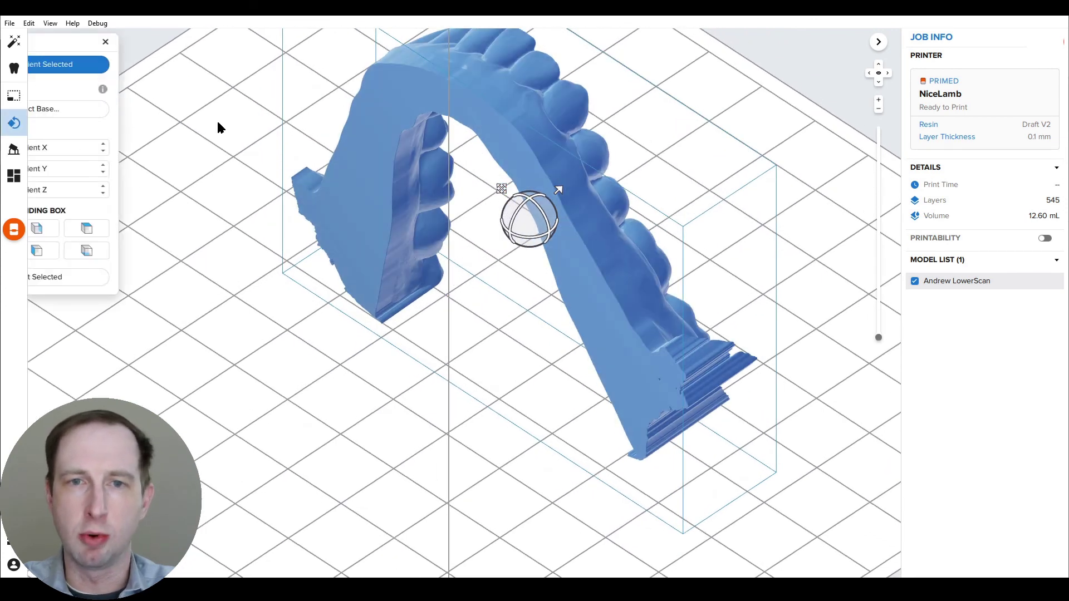
left_click(131, 115)
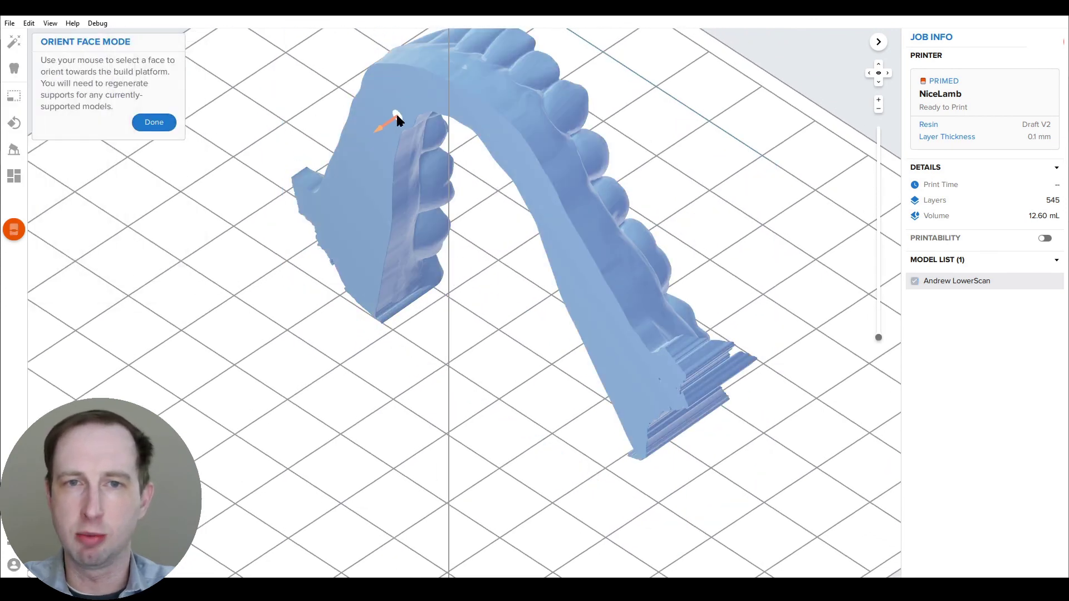
left_click(396, 114)
left_click(139, 121)
right_click_drag(563, 252, 440, 229)
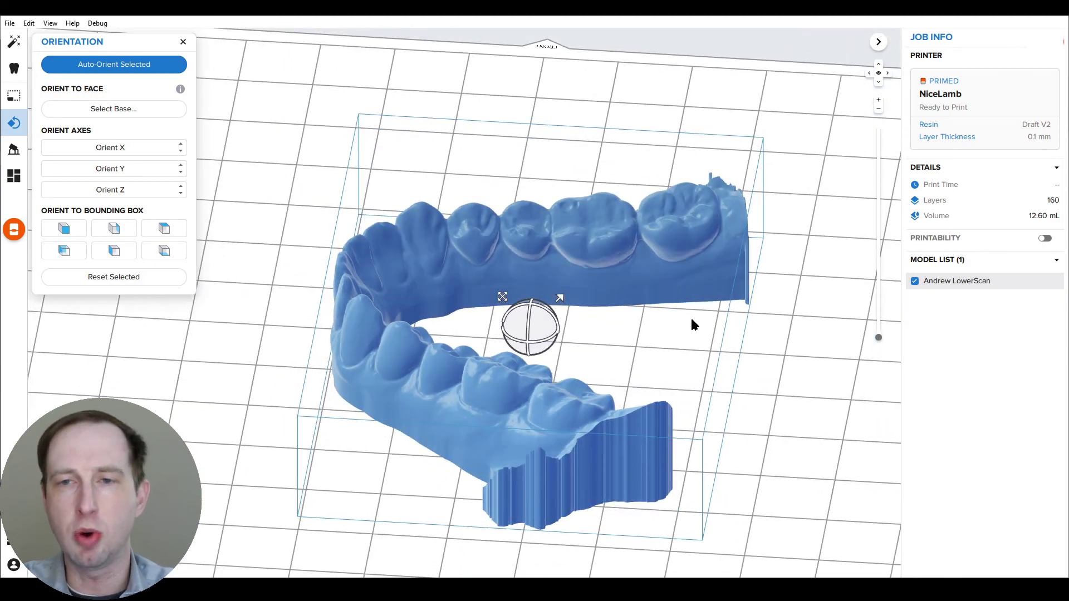
left_click(692, 321)
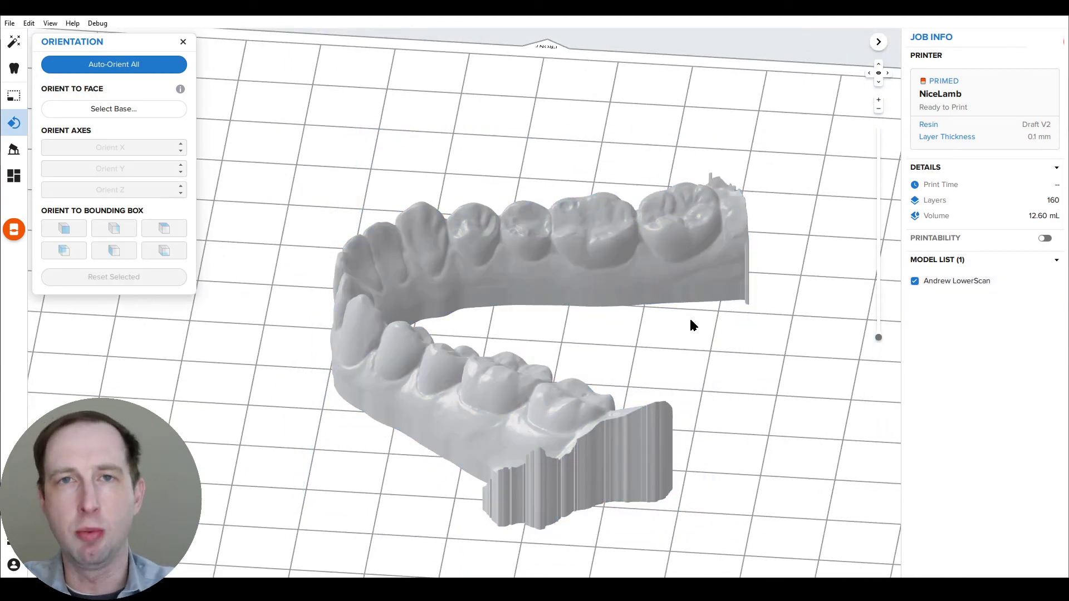